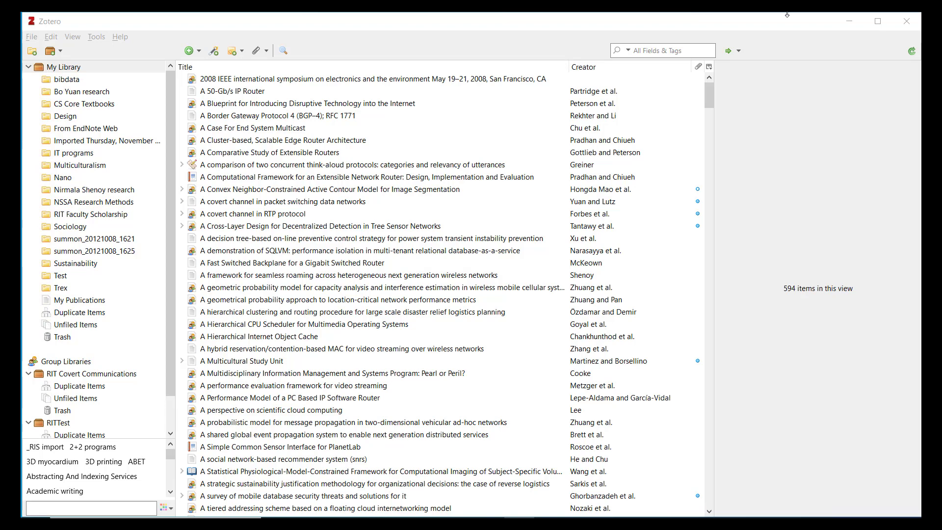
Step: Add a collection called 'Dinosaurs' under My Library
click(31, 52)
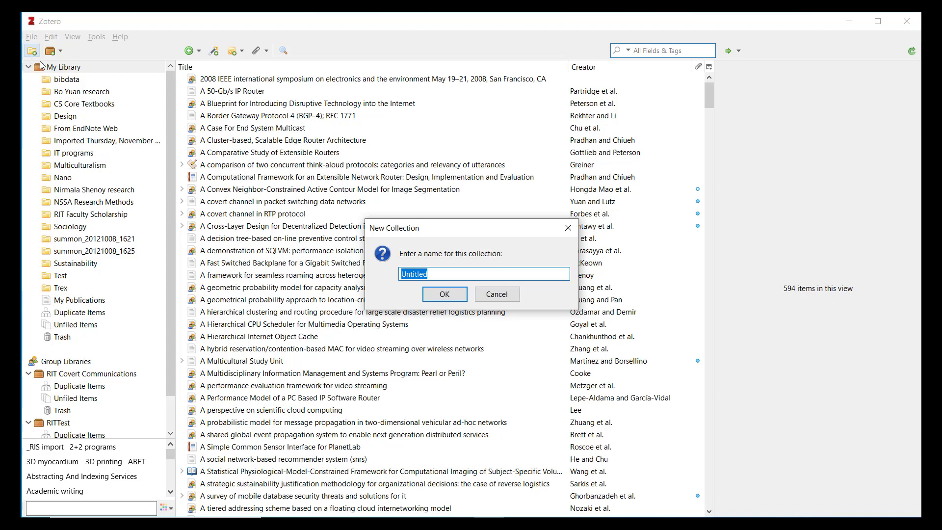
text(Dinosaurs)
click(442, 294)
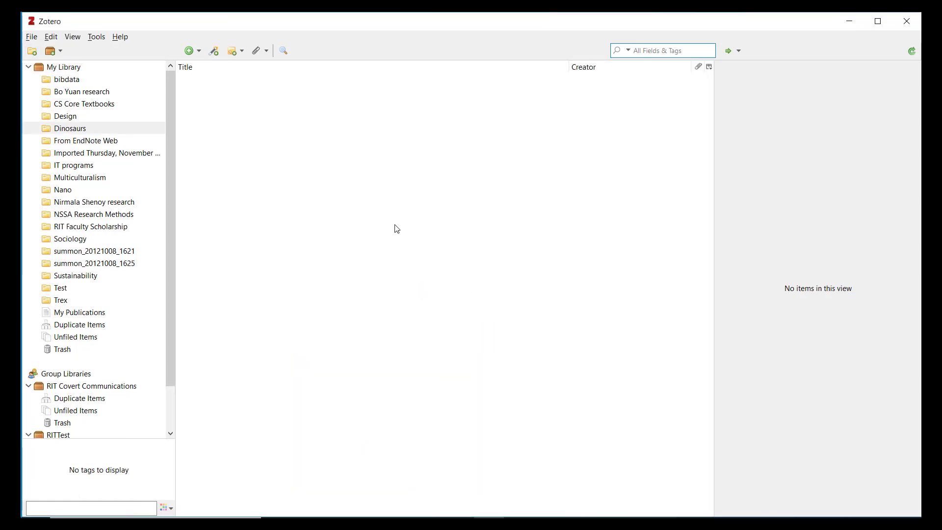
Step: Look at the Dinosaurs collection's options, then return to the full 594-item My Library
right_click(84, 130)
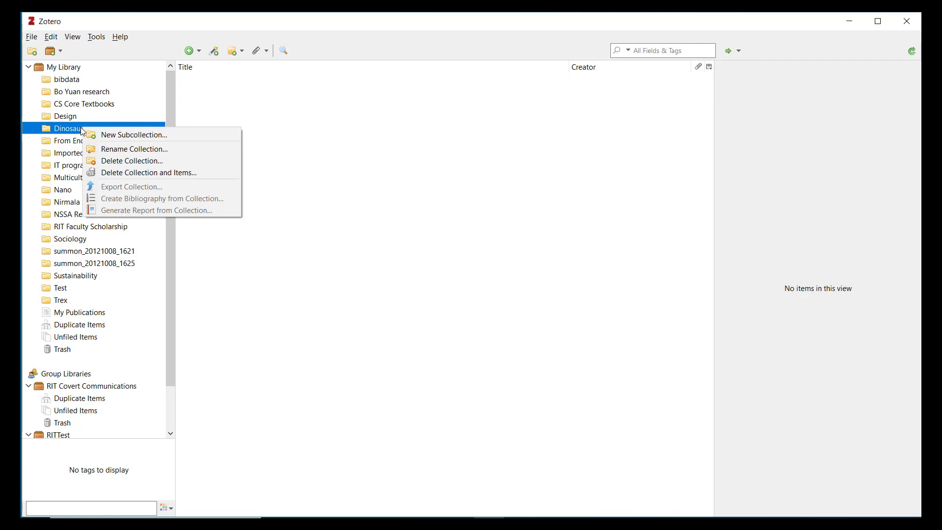
click(365, 162)
click(73, 71)
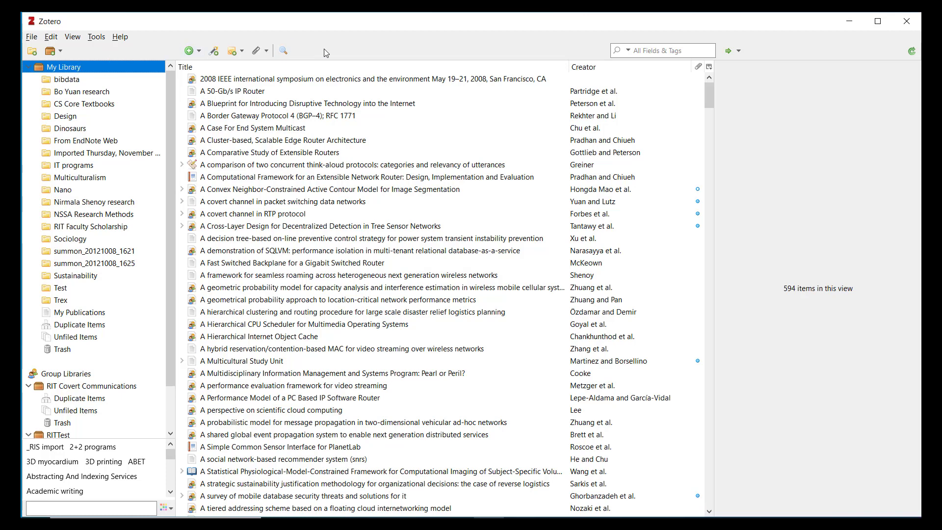
Step: Search the library for 'dinosaurs' and drag all 14 results into the Dinosaurs collection
click(673, 54)
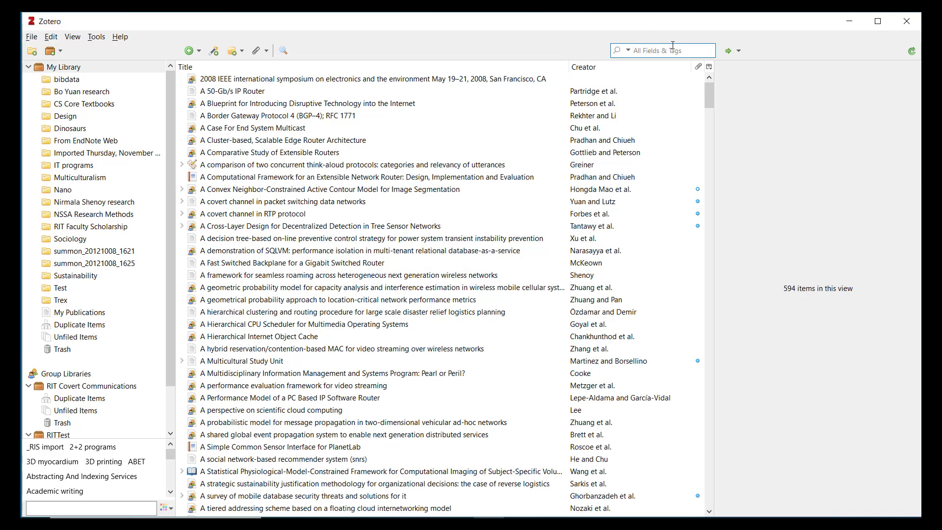
text(dinosaurs)
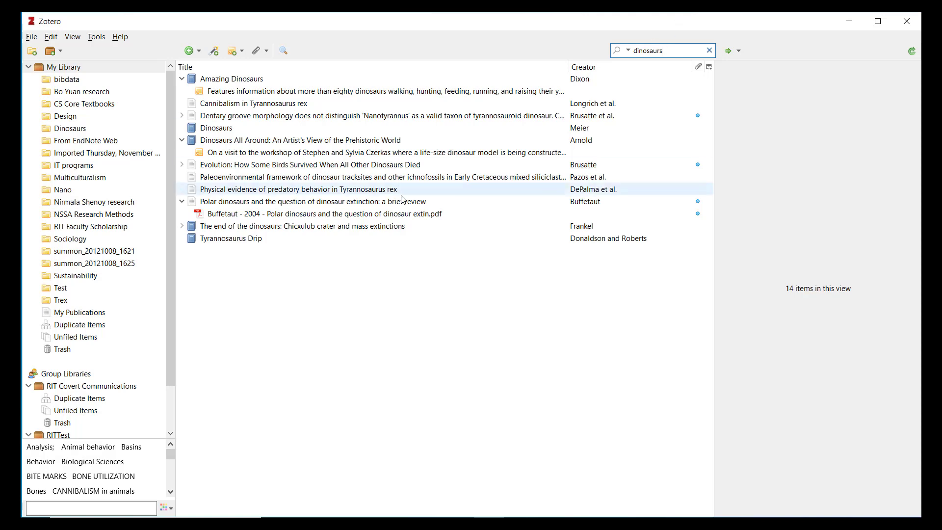
click(324, 77)
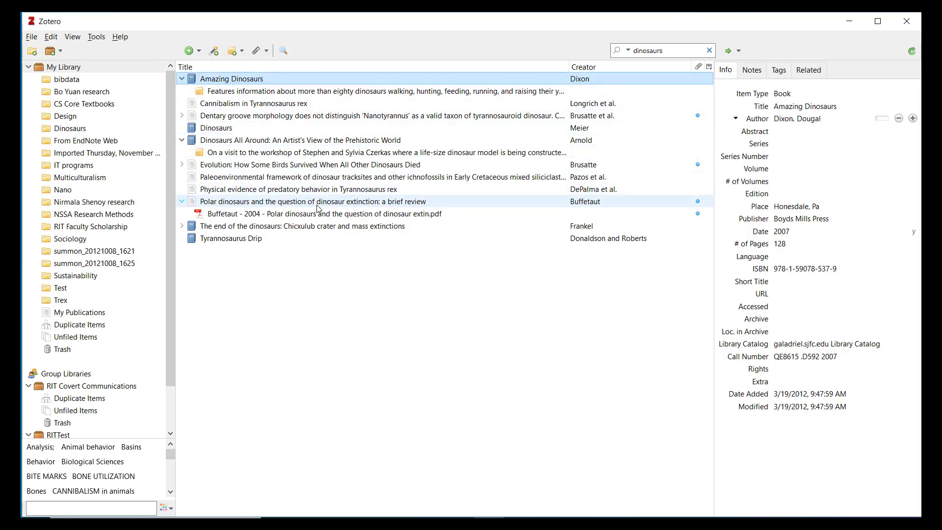
shift+click(323, 243)
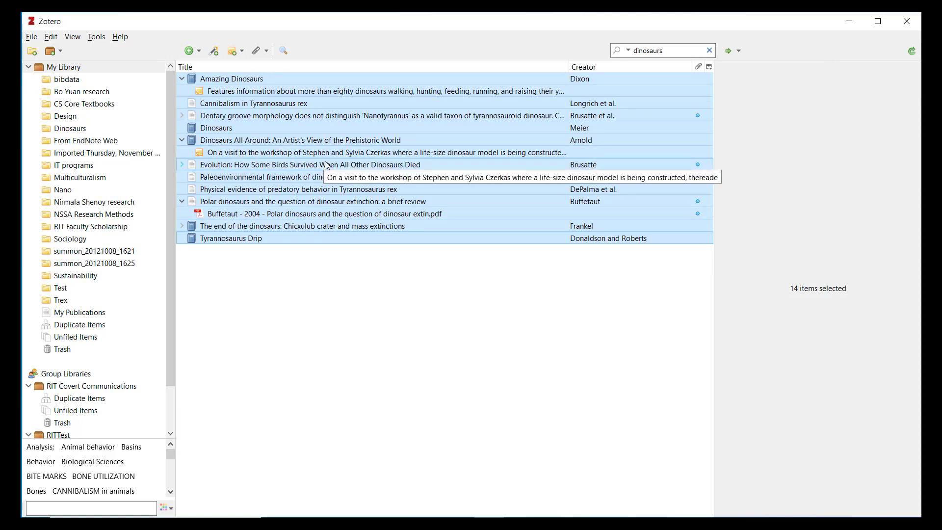
drag(190, 144, 77, 132)
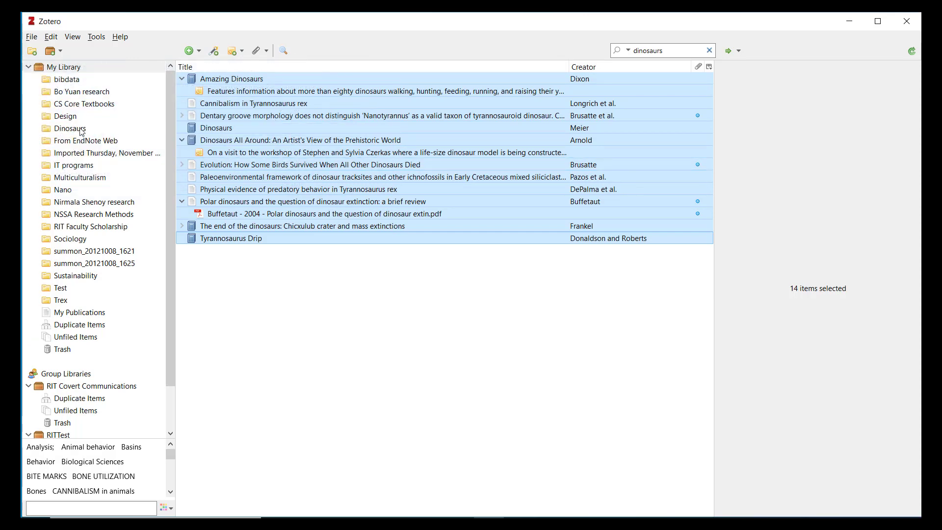
Step: Open the 11-item Dinosaurs collection and view the Polar dinosaurs article's notes
click(84, 133)
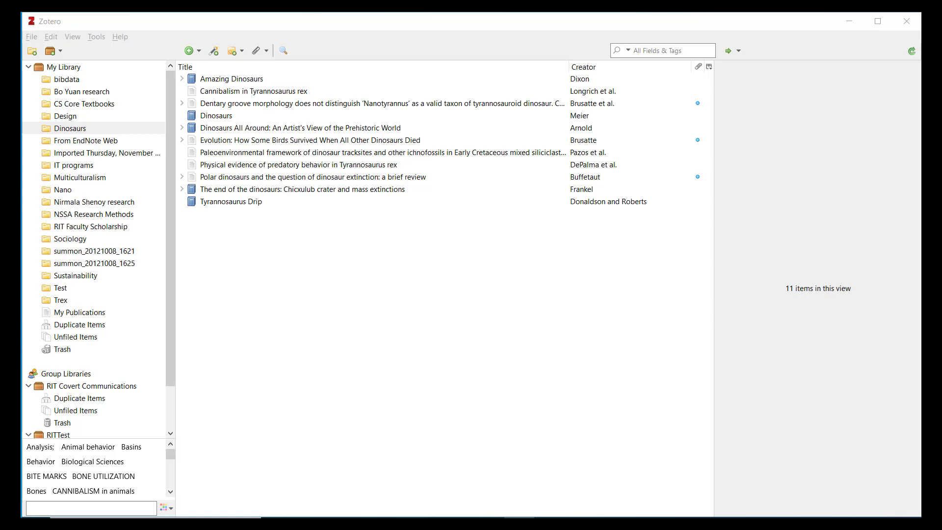
click(371, 182)
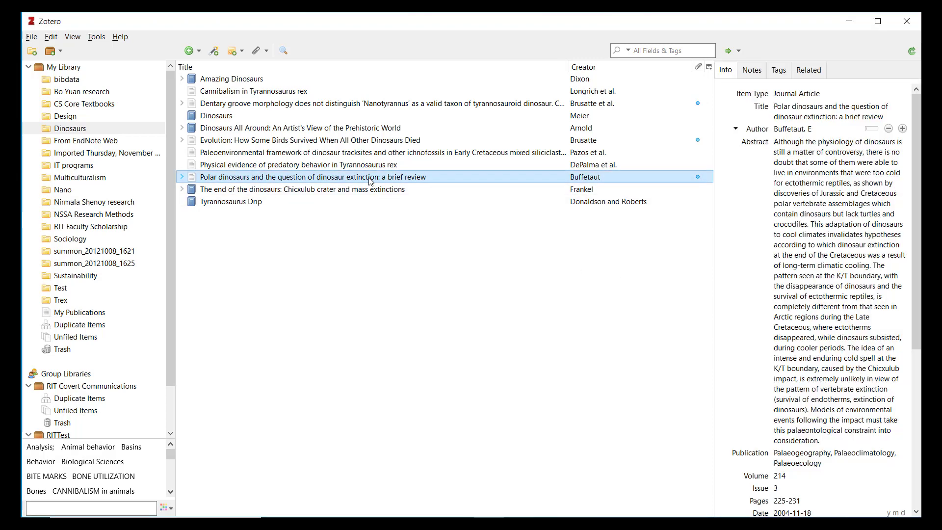
click(762, 79)
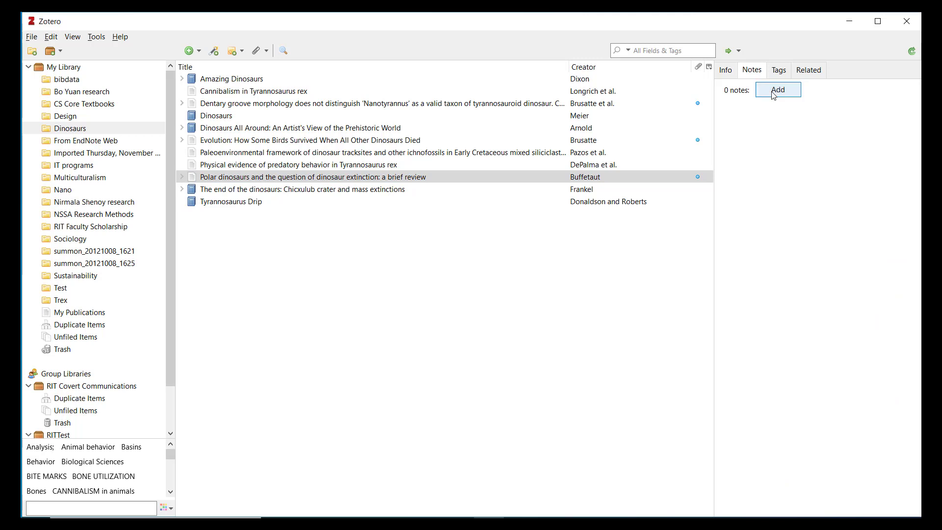
Step: Attach the note 'Read before exam!' to the Polar dinosaurs article
click(778, 89)
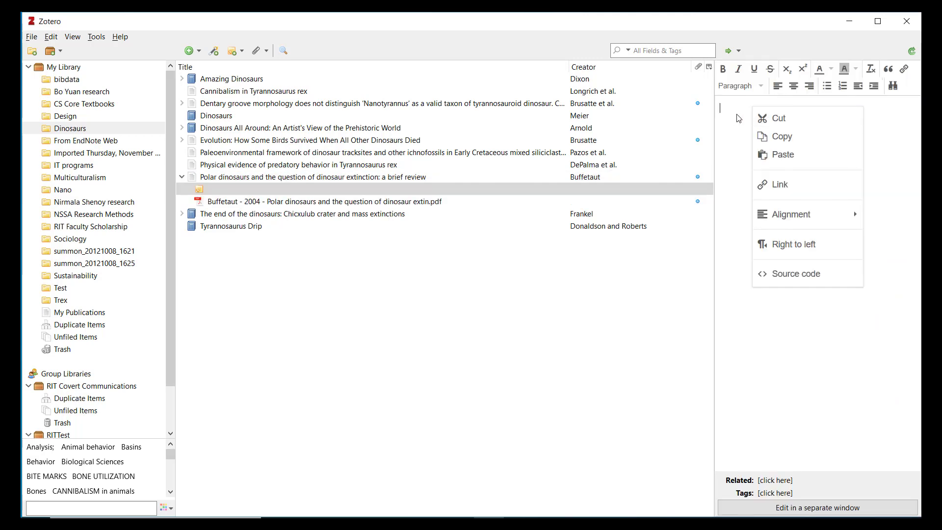
click(727, 109)
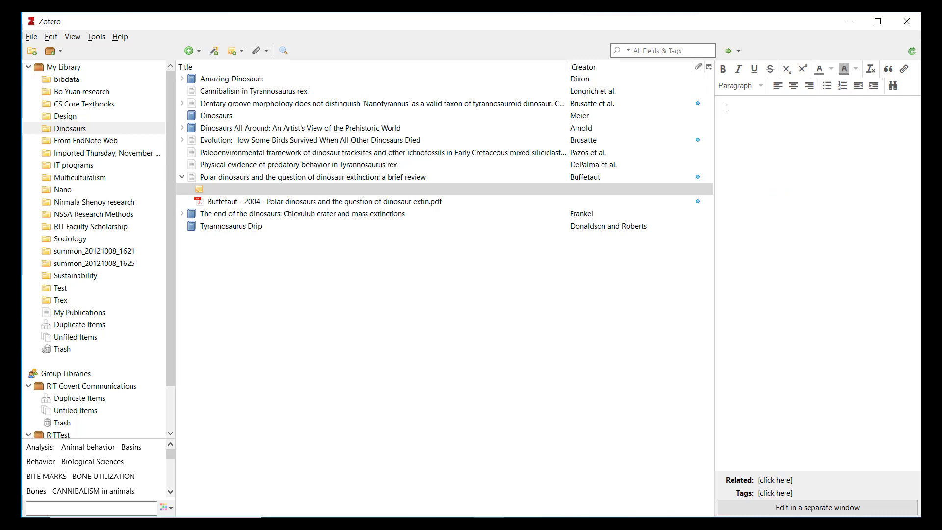
text(Read before exam!)
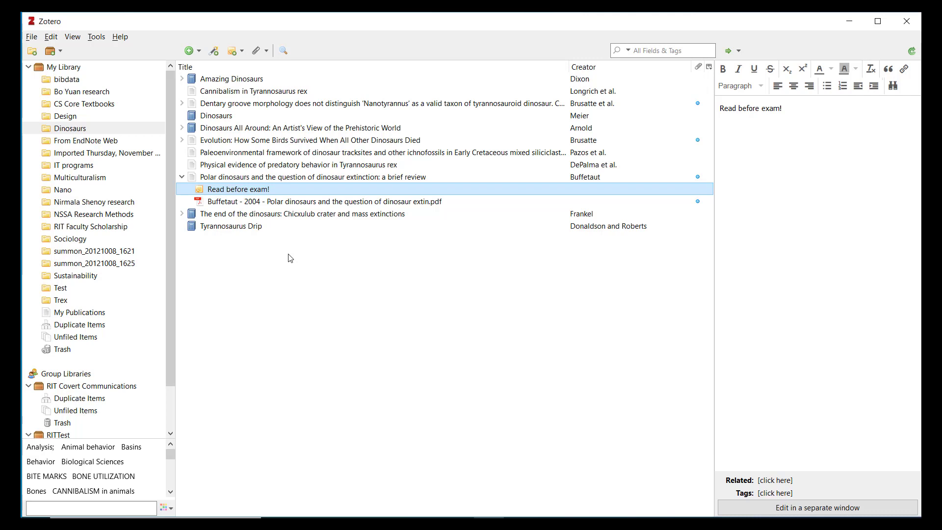
click(247, 179)
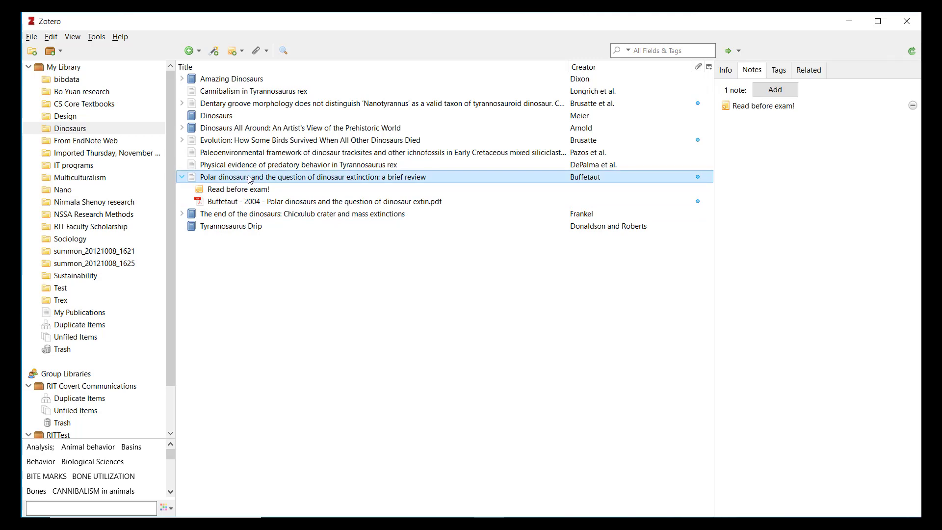
Step: Tag the Polar dinosaurs article with 'Extinction'
click(779, 71)
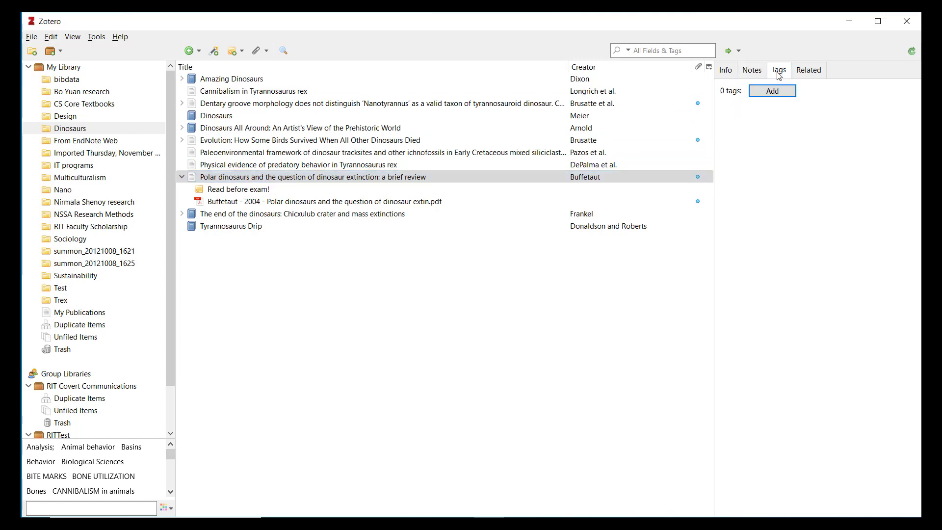
click(780, 93)
text(Extinction)
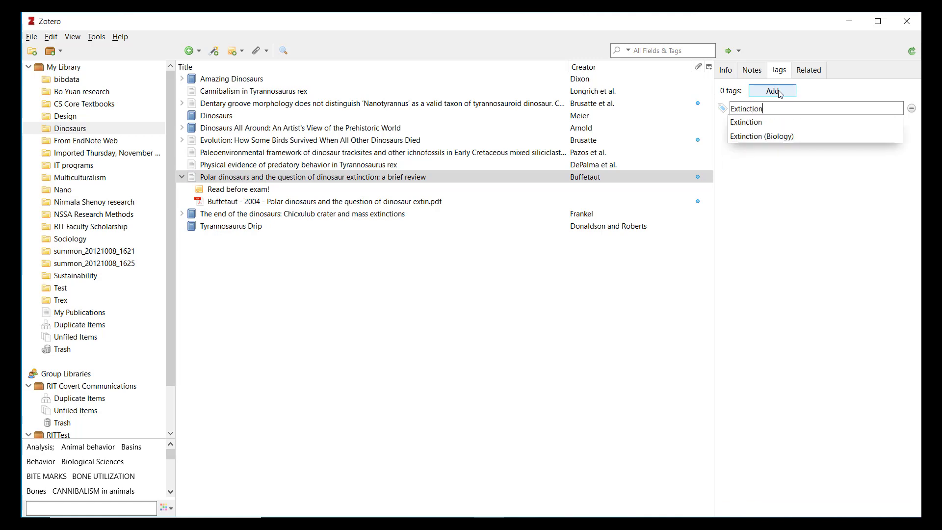
key(Return)
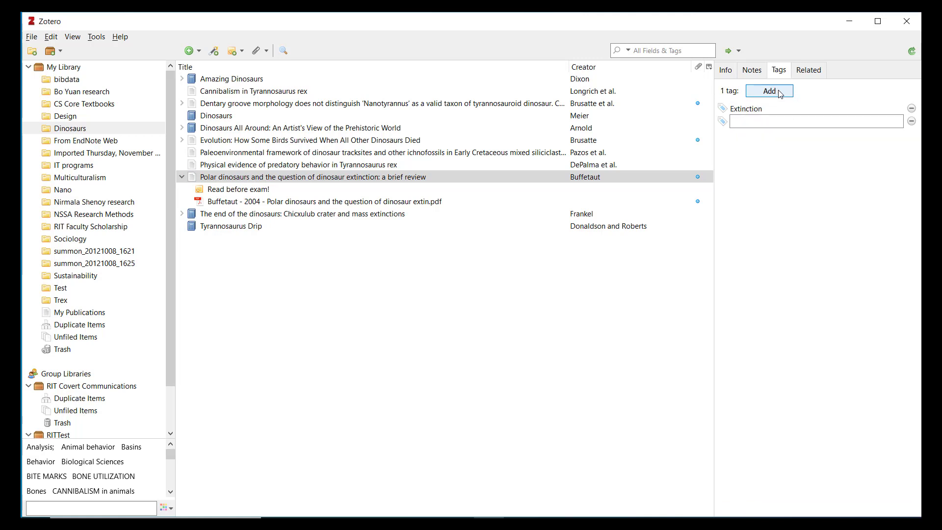
click(369, 353)
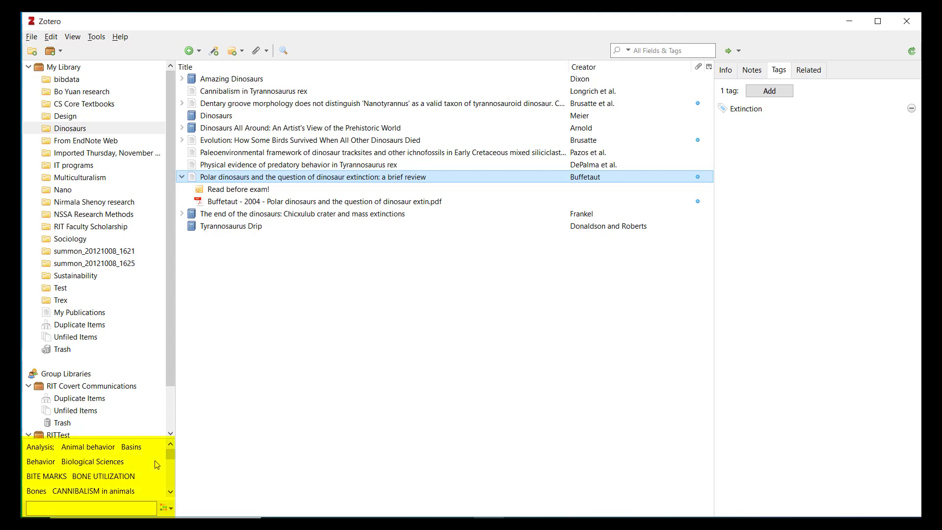
Step: Show the five tags on The end of the dinosaurs item
scroll(159, 463, down, 2)
scroll(158, 463, down, 2)
scroll(167, 459, up, 4)
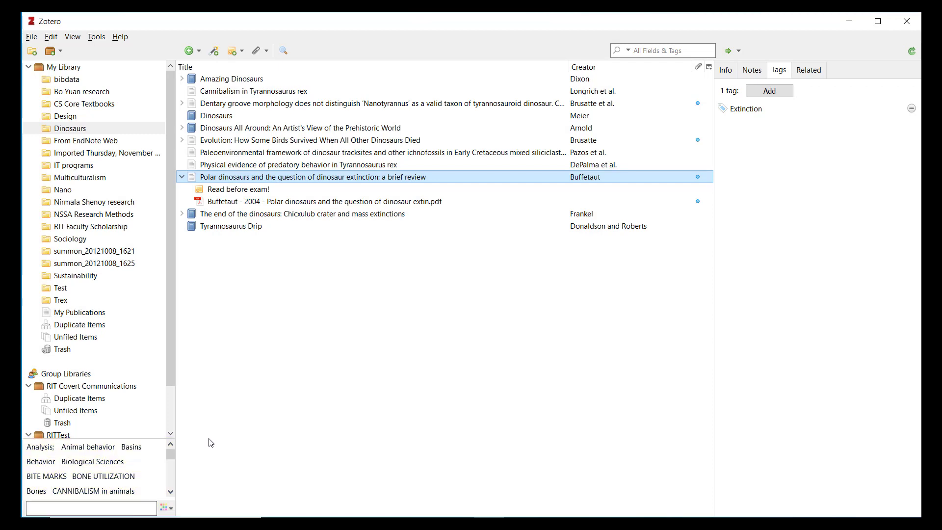
click(263, 221)
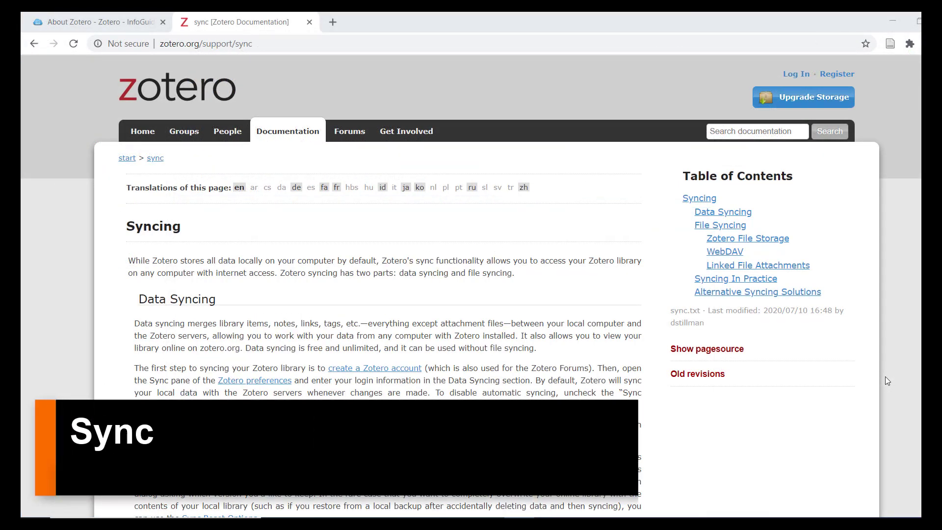
Step: Scroll Zotero's syncing documentation down to the Alternative Syncing Solutions section
scroll(885, 376, down, 2)
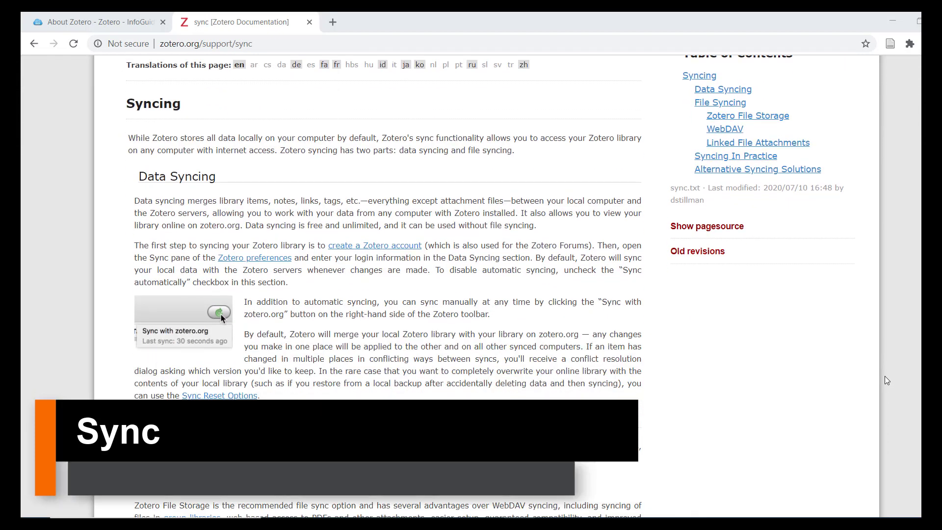
scroll(885, 376, down, 2)
scroll(885, 376, down, 12)
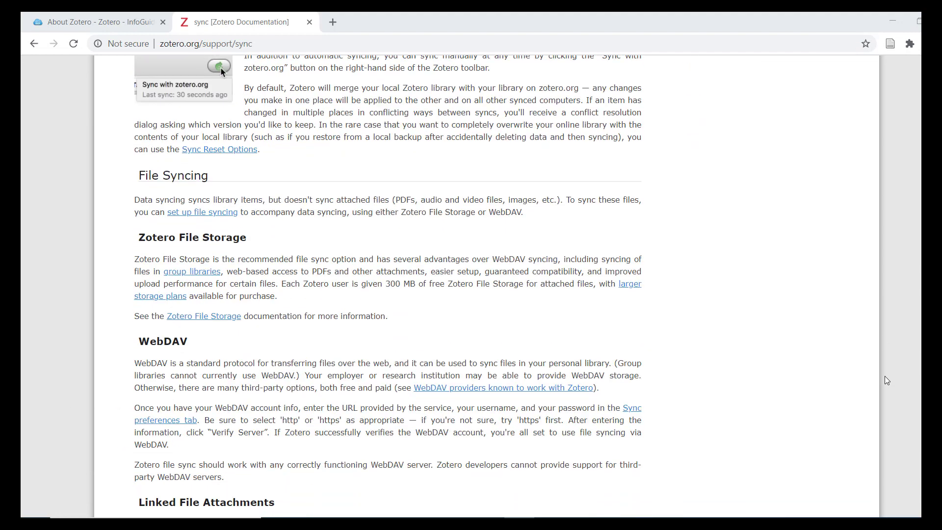
scroll(884, 376, down, 2)
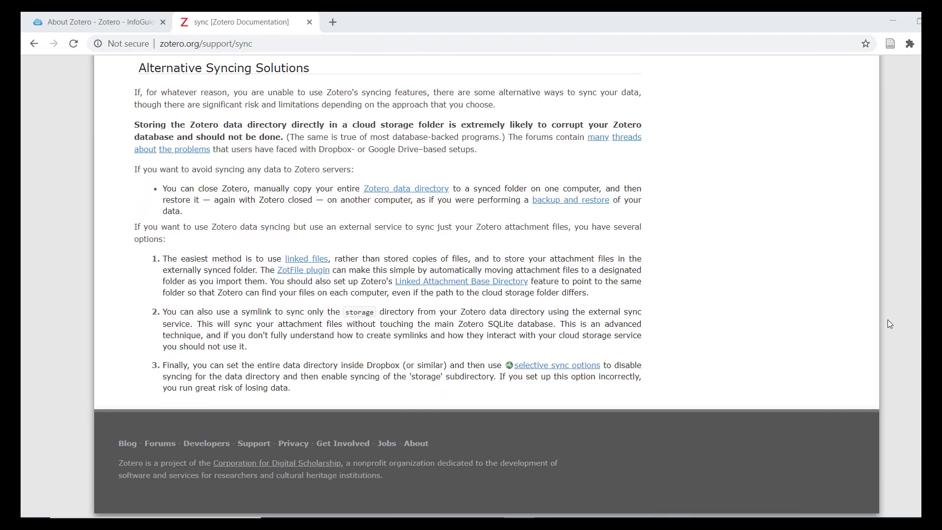
scroll(891, 324, up, 1)
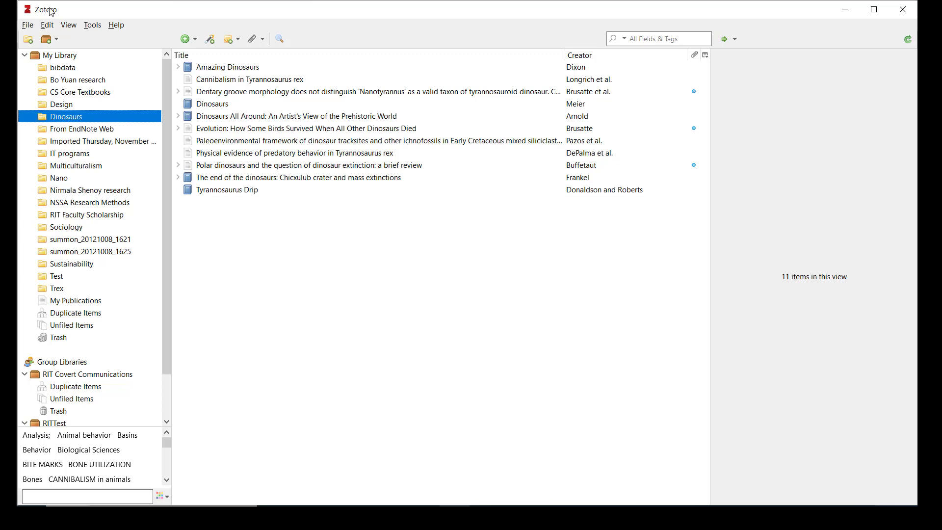
Step: In the Sync preferences, uncheck 'Sync automatically' and 'Sync full-text content'
click(47, 25)
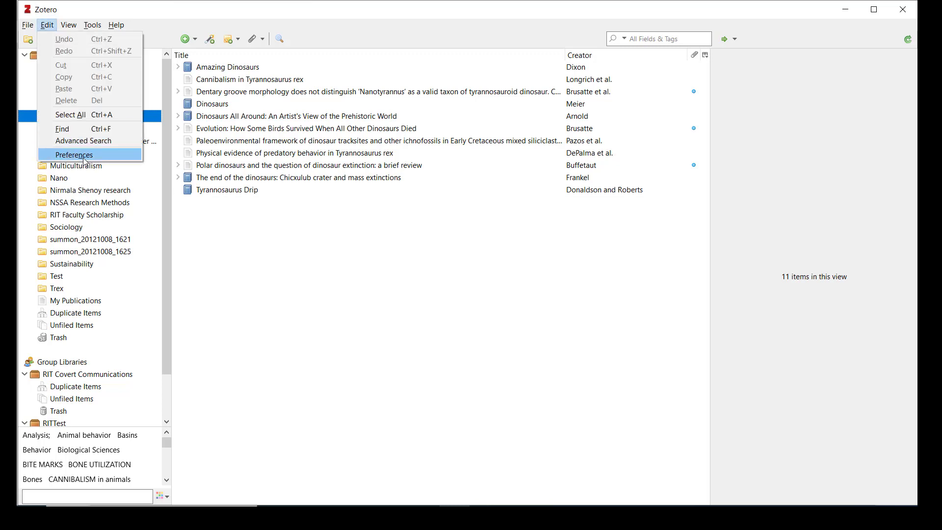
click(84, 158)
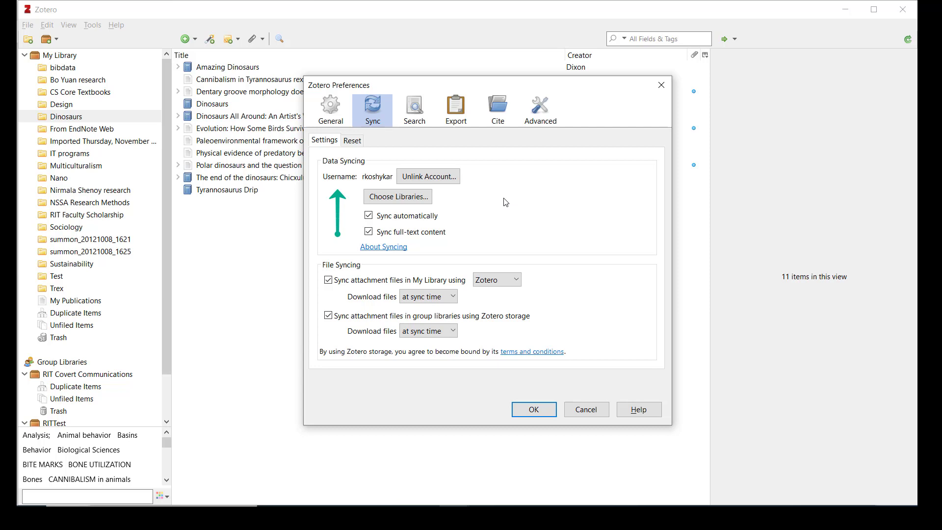
click(429, 220)
click(432, 236)
mouse_move(431, 236)
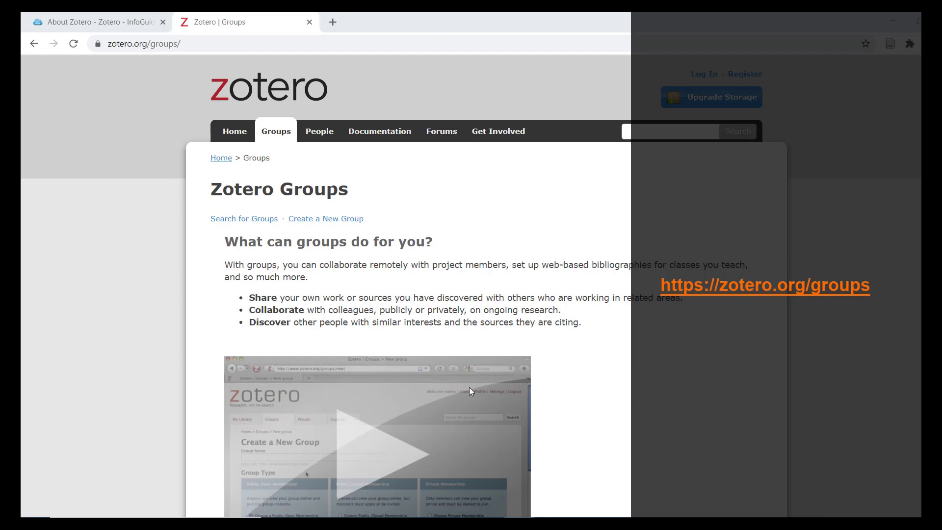
Step: Log in to zotero.org with the account username and password via Create a New Group
click(326, 223)
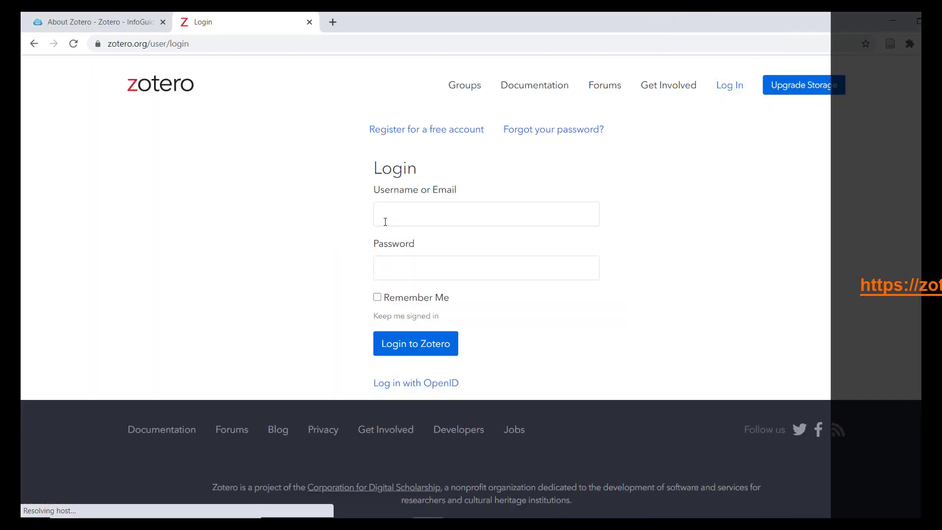
click(385, 222)
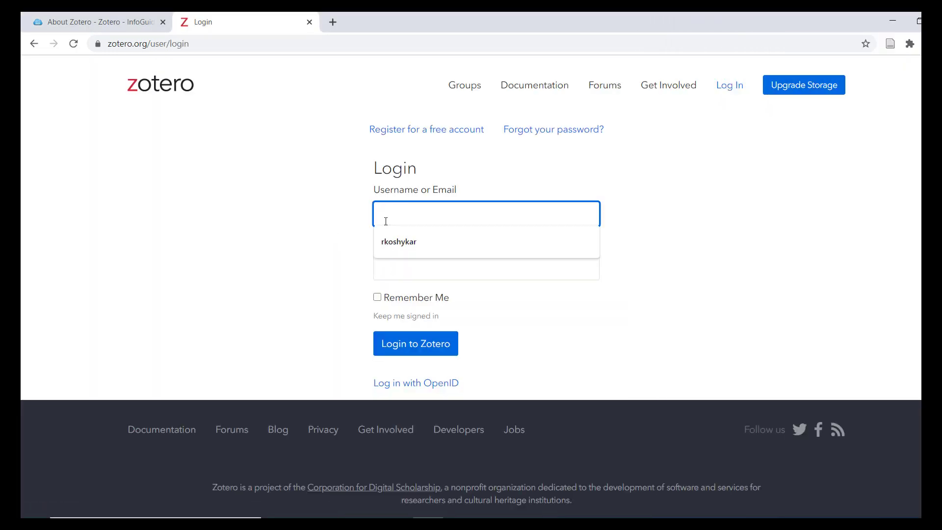
key(Tab)
text(********)
key(Return)
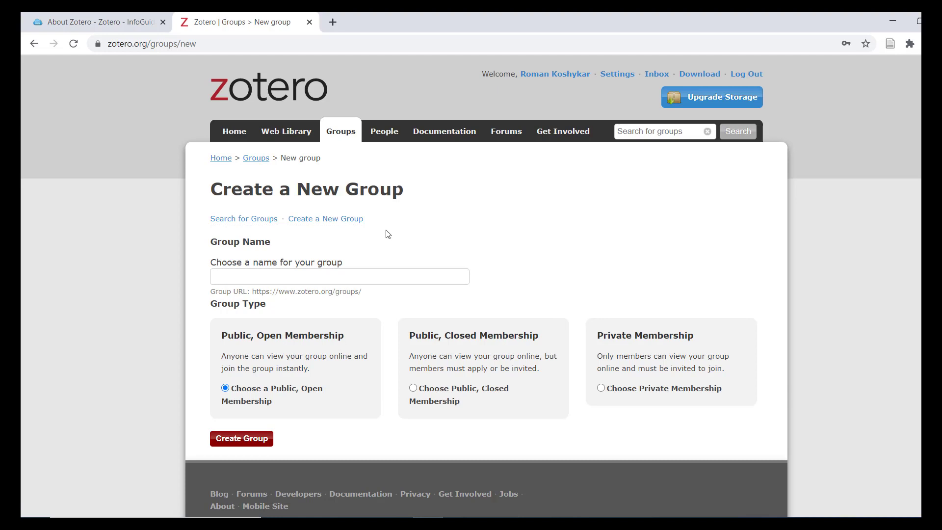
Step: Return to the Groups list and open the RIT Covert Communications group page
click(387, 279)
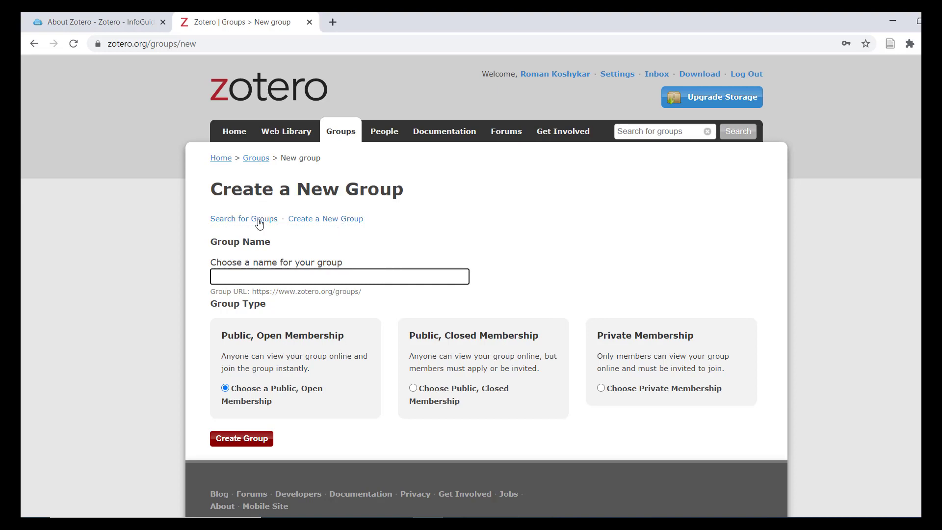
click(259, 159)
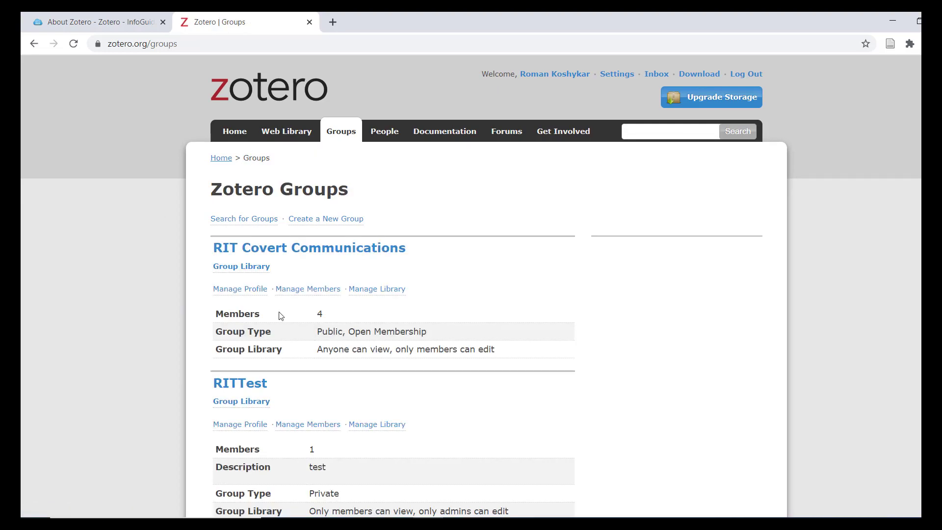
click(341, 249)
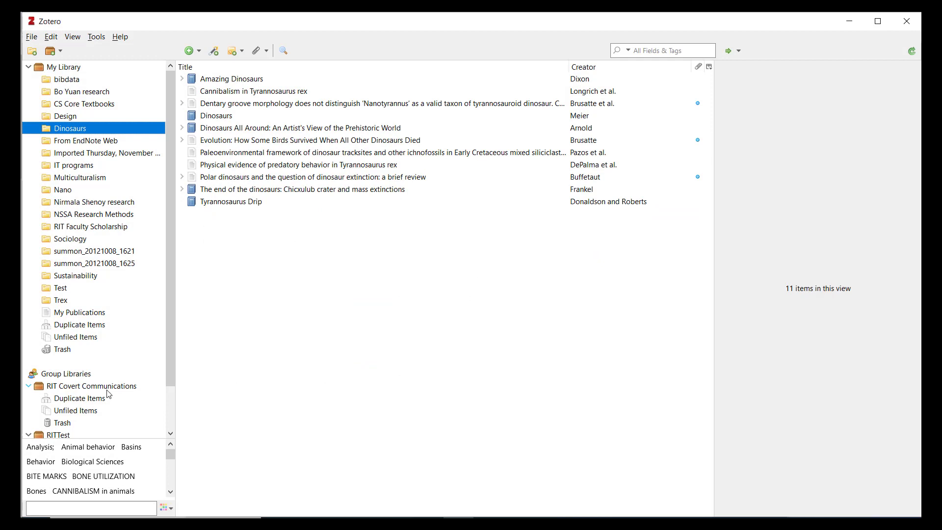
Step: Open the RIT Covert Communications group library and bring up actions for one of its 3 items
click(109, 391)
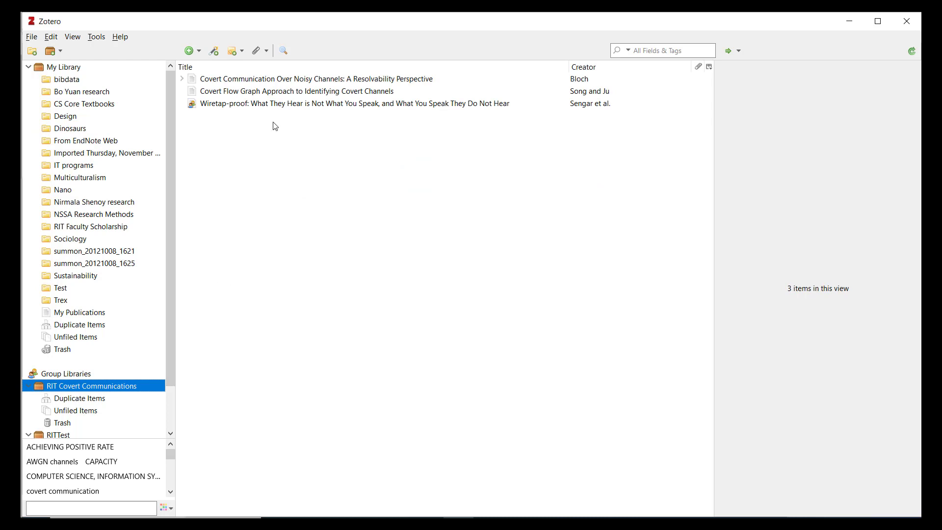
click(290, 83)
right_click(292, 87)
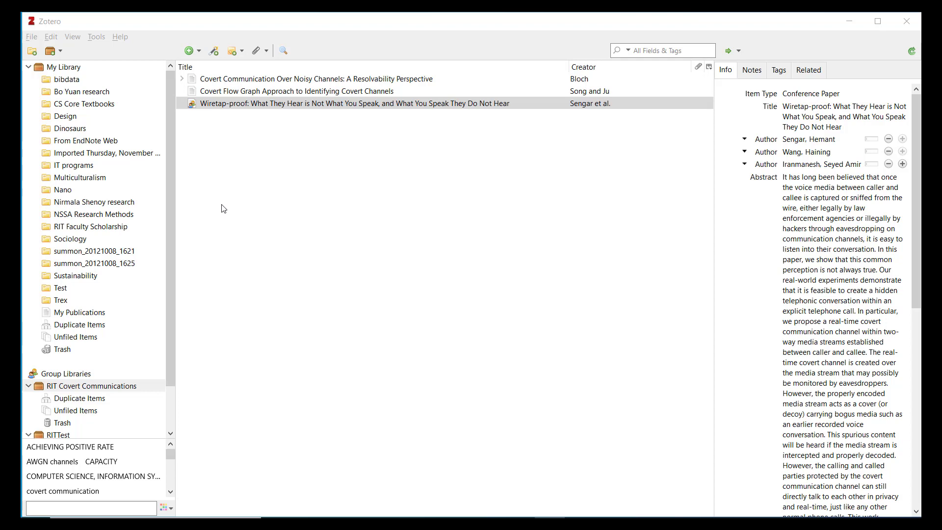
Step: Run Find Available PDF on the Wiretap-proof paper and close the no-PDF-found result
click(299, 106)
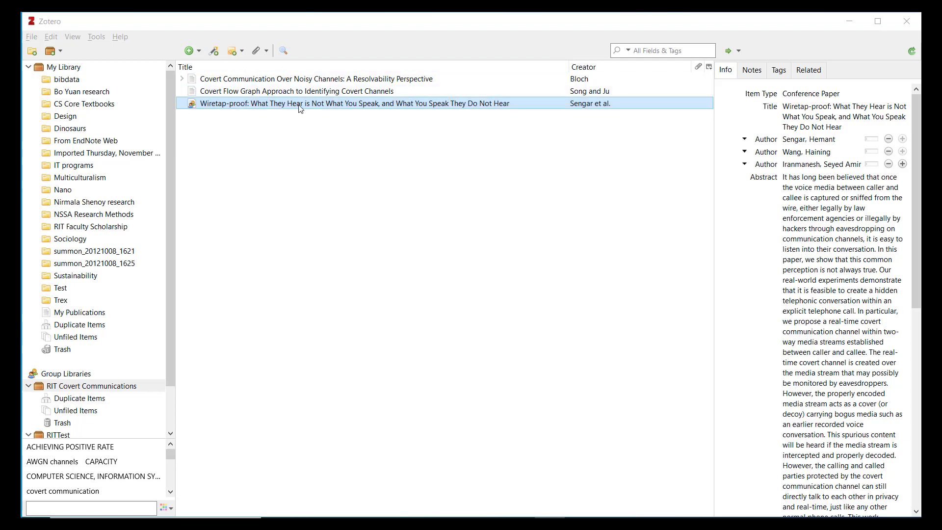
right_click(300, 107)
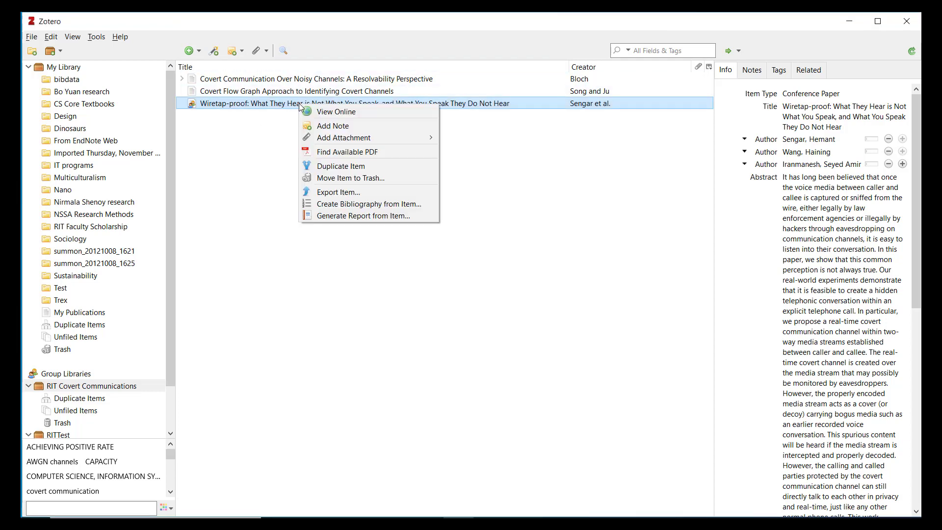
click(330, 158)
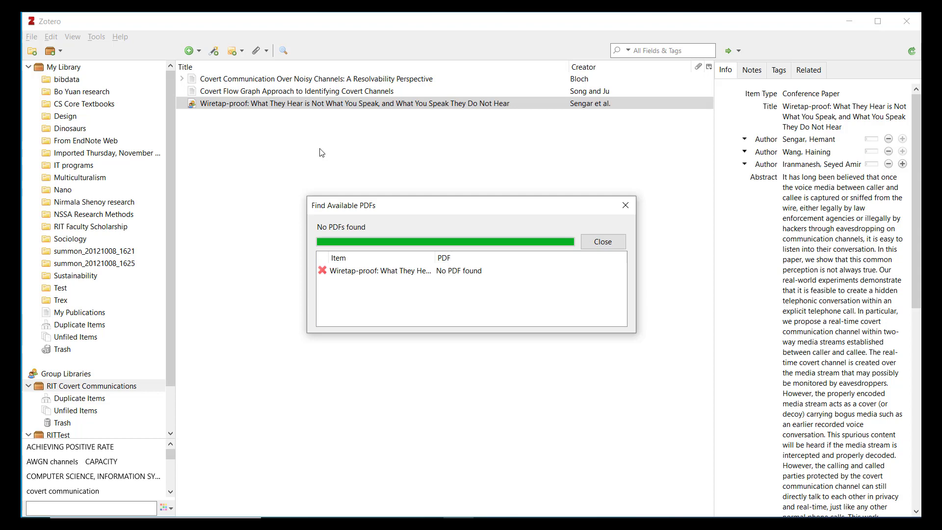
click(605, 243)
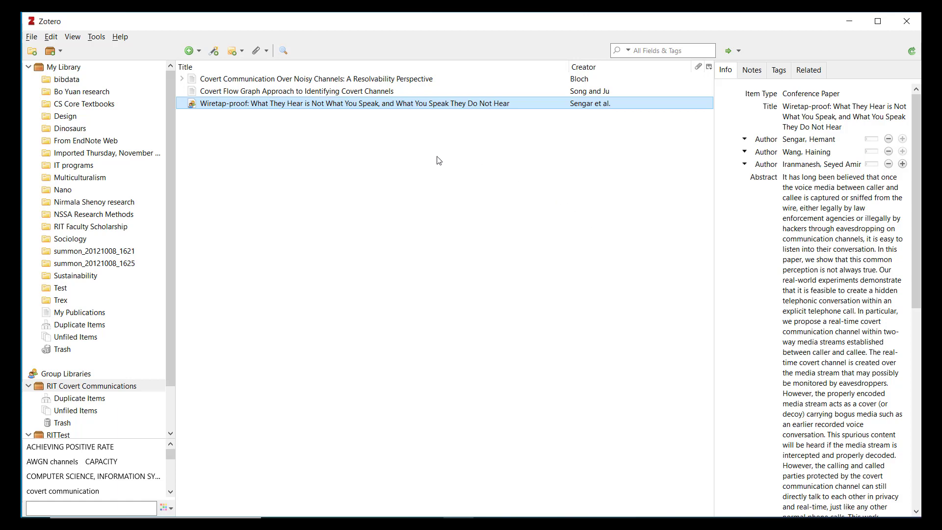
Step: Create an APA 7th edition bibliography for the Covert Flow Graph paper, output to clipboard
ctrl+click(325, 91)
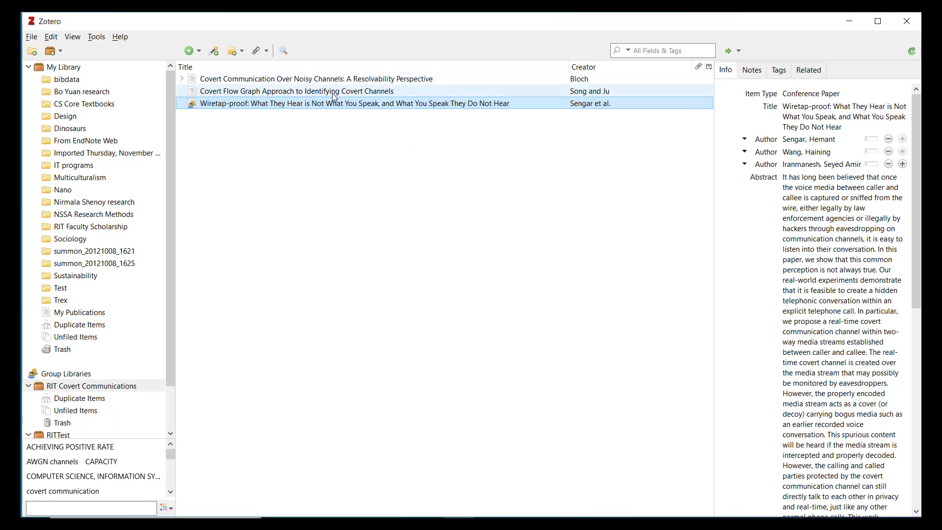
click(332, 96)
right_click(333, 95)
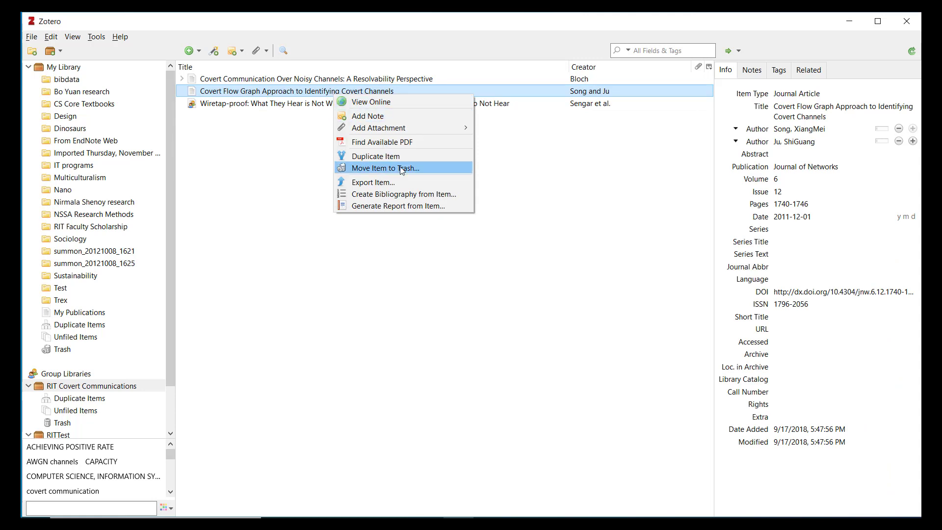
click(412, 199)
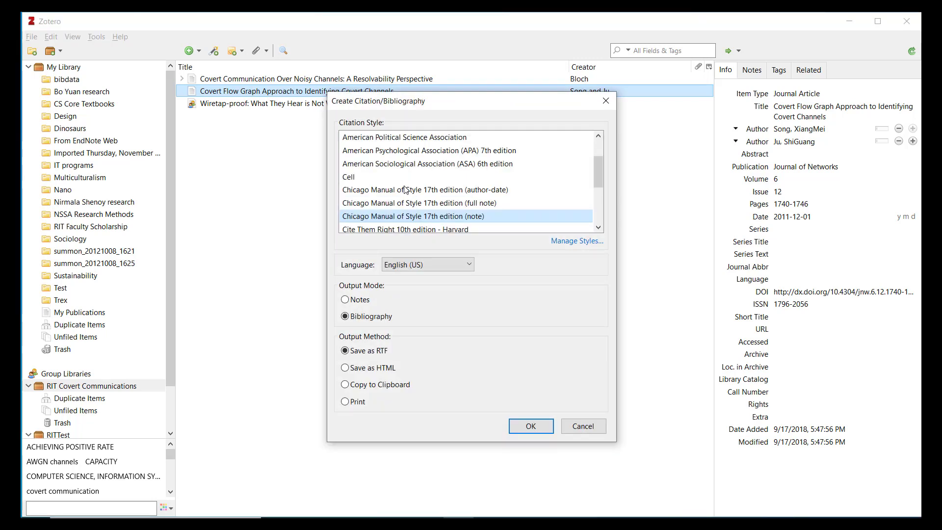
click(436, 166)
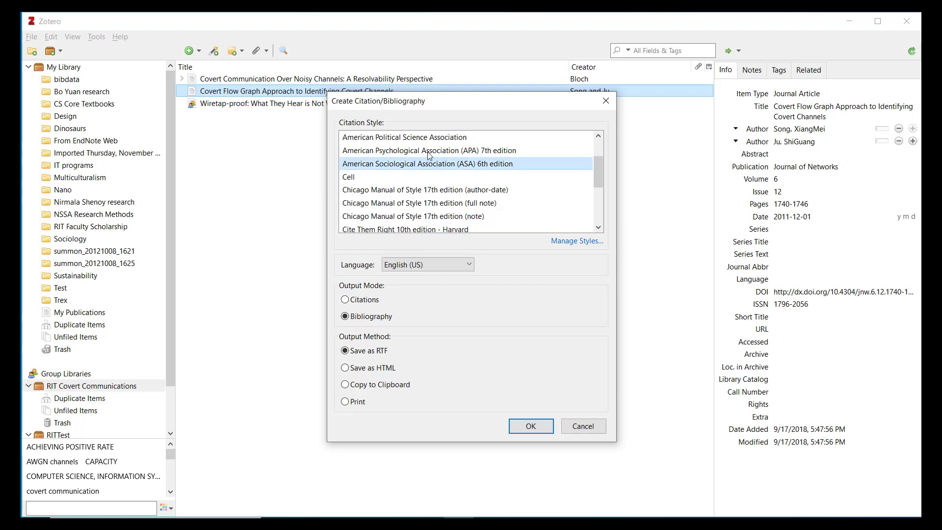
click(428, 152)
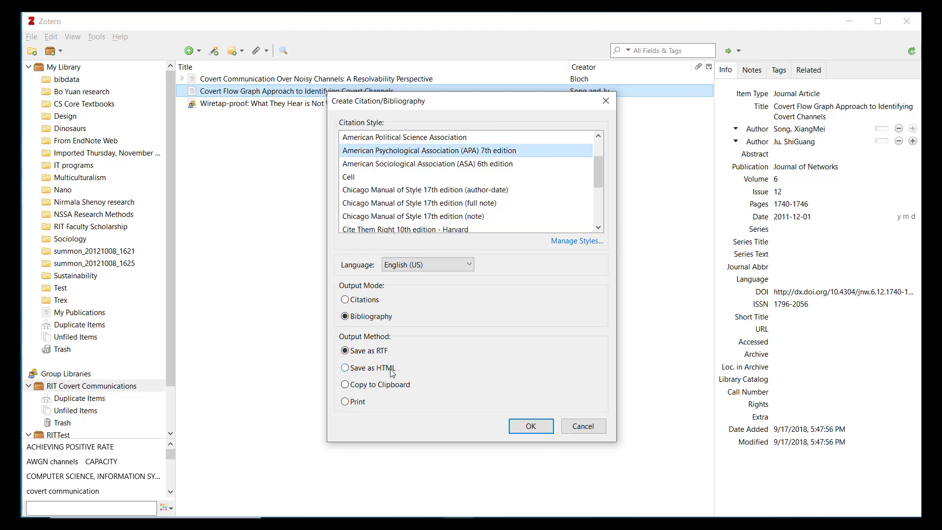
click(390, 387)
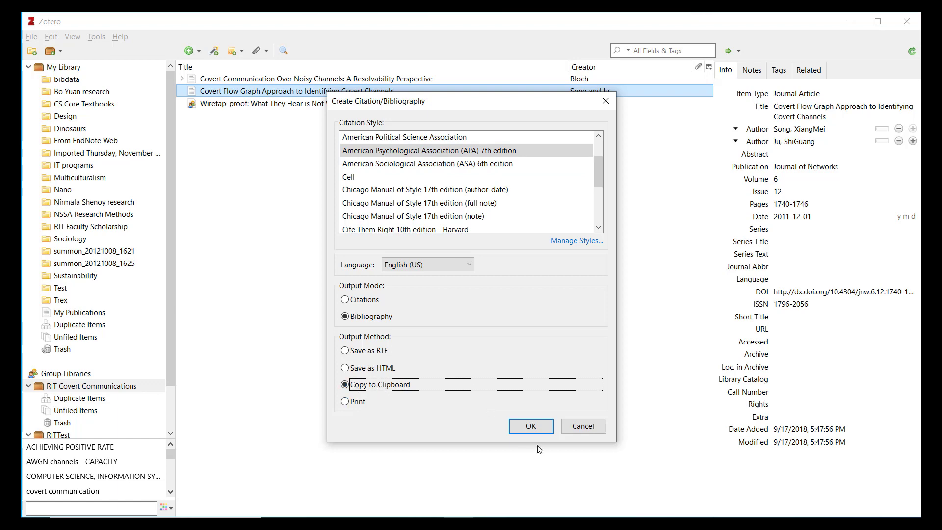
click(530, 432)
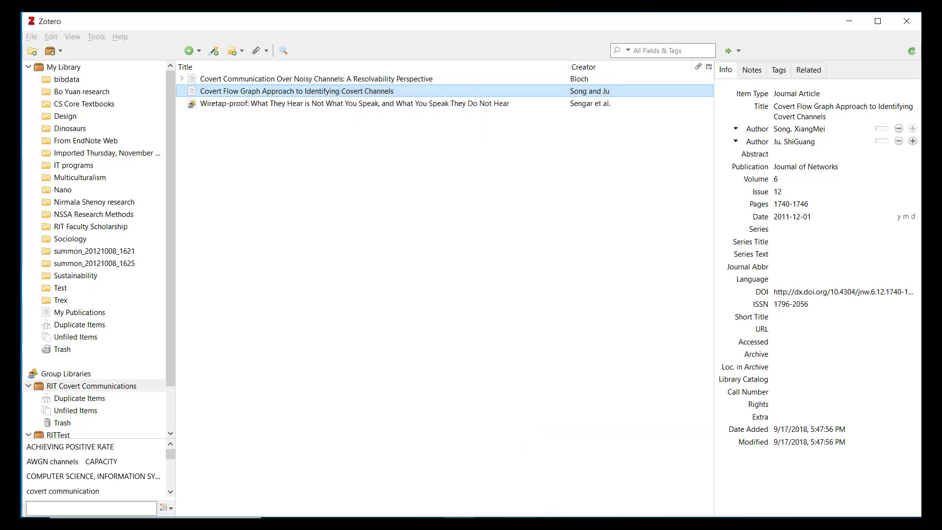
Step: Paste the Covert Flow Graph APA reference into Word's Document1, then return to Zotero
click(521, 525)
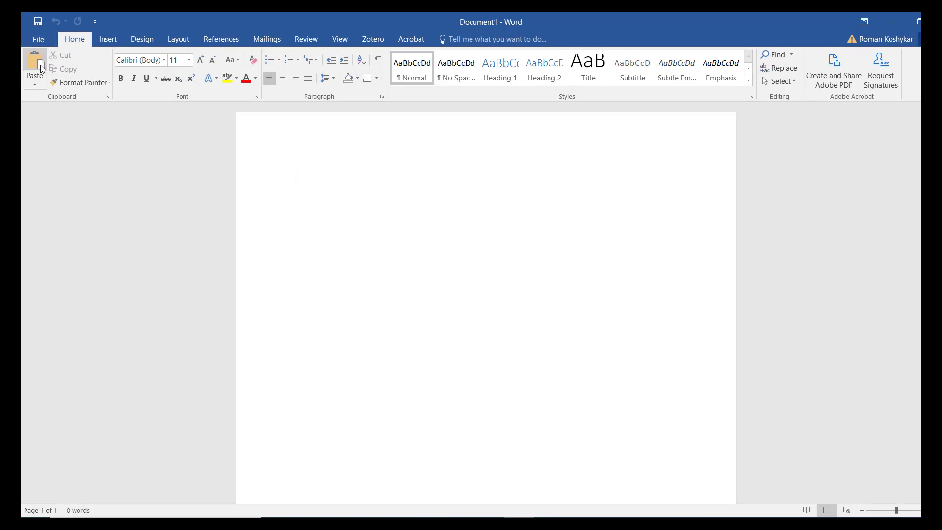
click(35, 67)
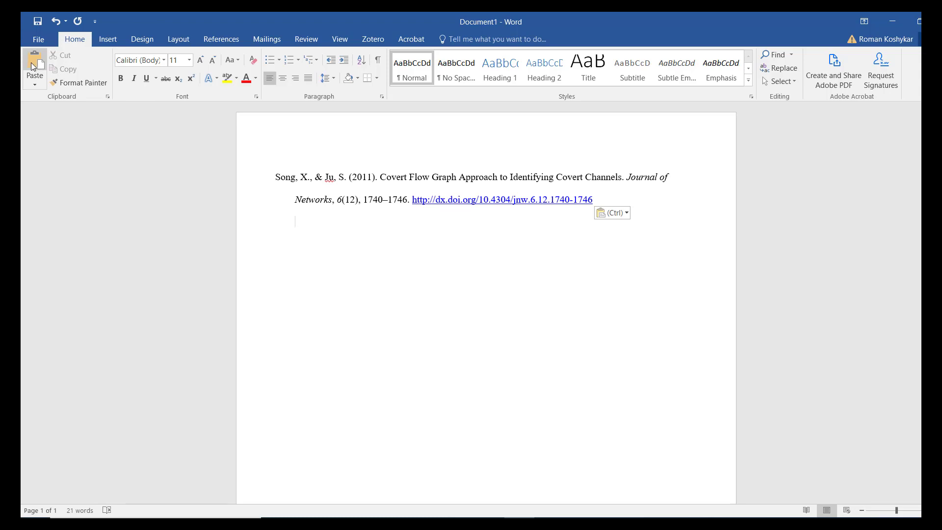
click(458, 525)
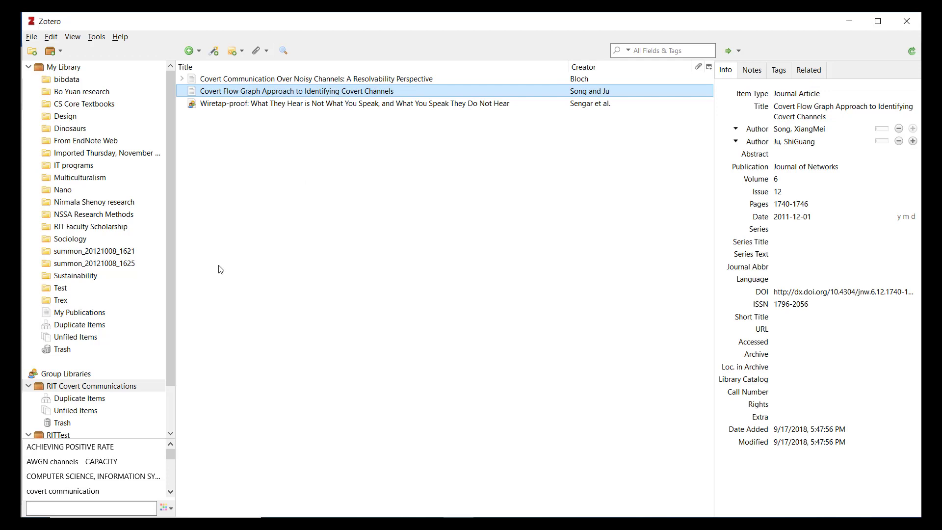
Step: Select the Dinosaurs collection, showing its 11 items, and bring up its context menu
click(81, 128)
right_click(81, 128)
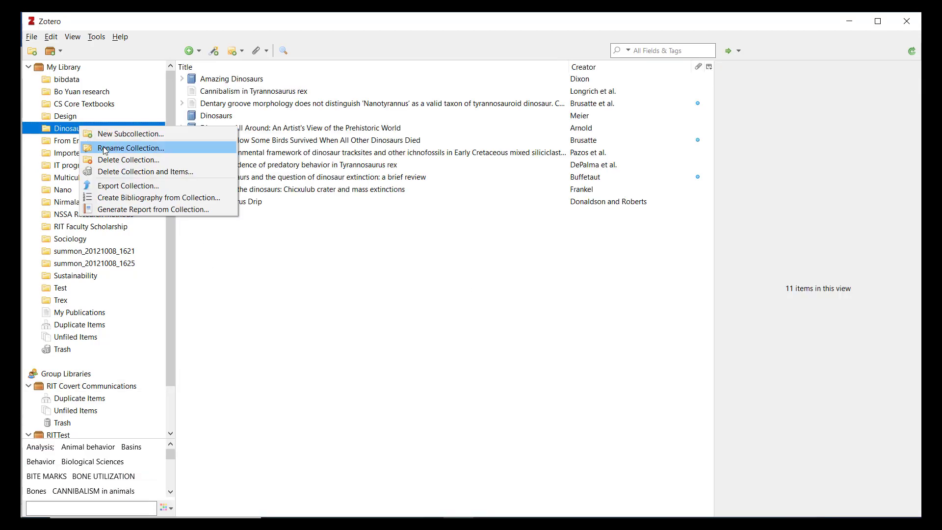